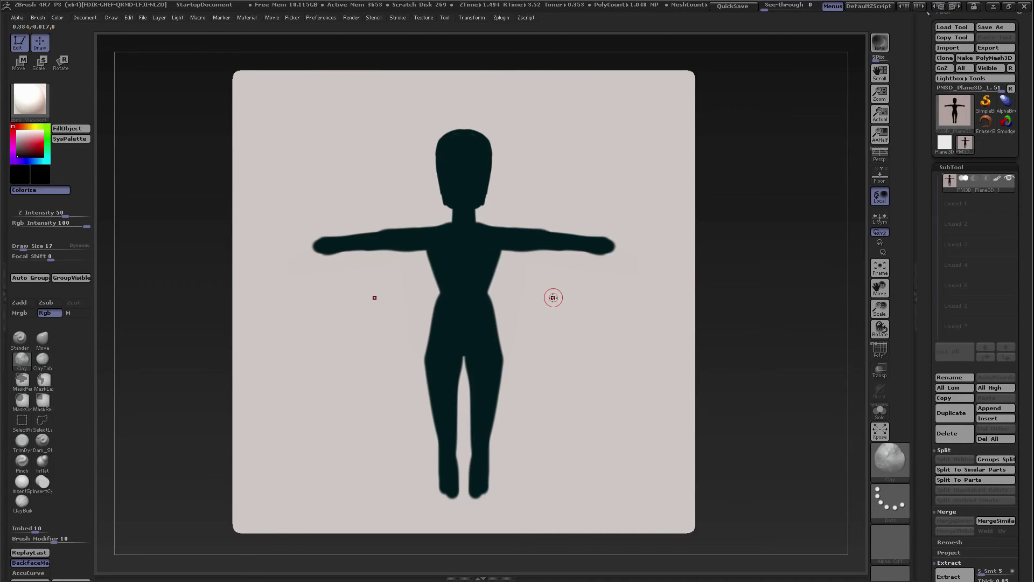
pyautogui.moveTo(566, 290)
pyautogui.mouseDown(button='right')
pyautogui.moveTo(495, 302)
pyautogui.moveTo(543, 296)
pyautogui.mouseUp(button='right')
pyautogui.moveTo(565, 299)
pyautogui.mouseDown(button='right')
pyautogui.moveTo(537, 299)
pyautogui.moveTo(554, 299)
pyautogui.moveTo(559, 277)
pyautogui.moveTo(536, 272)
pyautogui.moveTo(559, 277)
pyautogui.mouseUp(button='right')
pyautogui.moveTo(928, 119); pyautogui.dragTo(928, 226)
pyautogui.moveTo(944, 25); pyautogui.dragTo(944, 23)
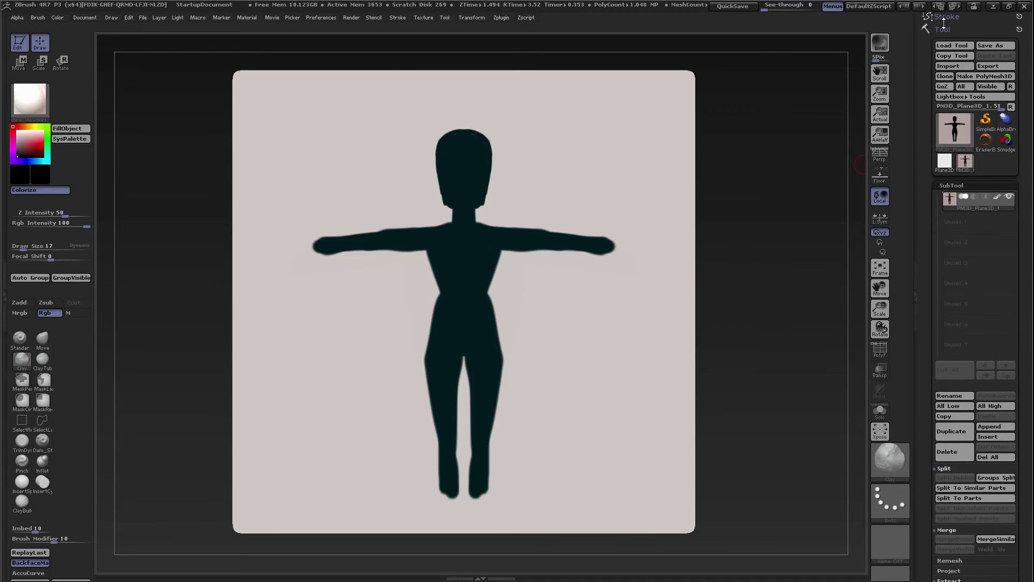
pyautogui.click(946, 16)
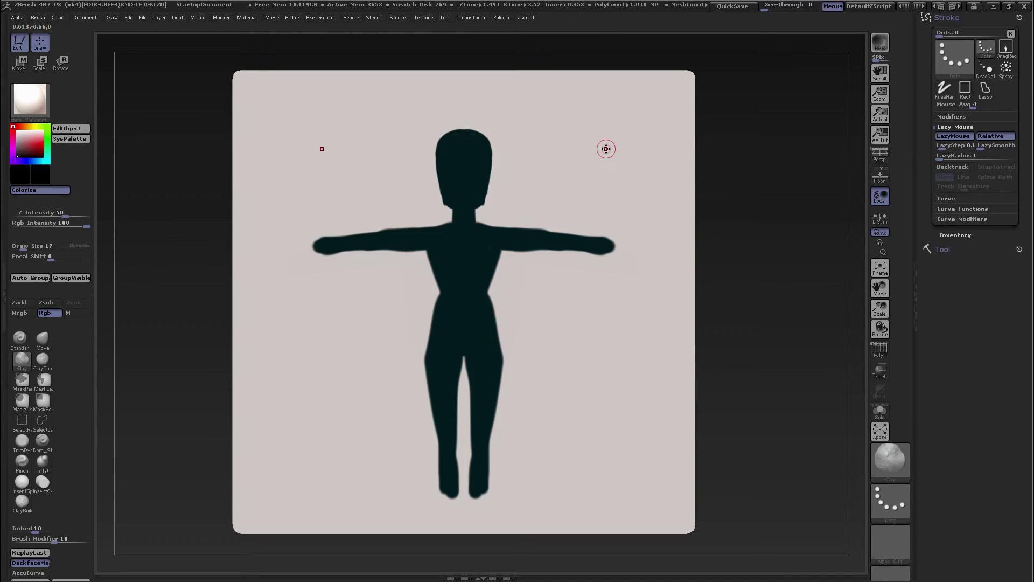
pyautogui.moveTo(586, 153)
pyautogui.mouseDown()
pyautogui.moveTo(568, 170)
pyautogui.moveTo(601, 118)
pyautogui.moveTo(606, 174)
pyautogui.mouseUp()
pyautogui.hotkey('ctrl', 'z')
# Mask the painted figure on the plane by color intensity
pyautogui.click(941, 248)
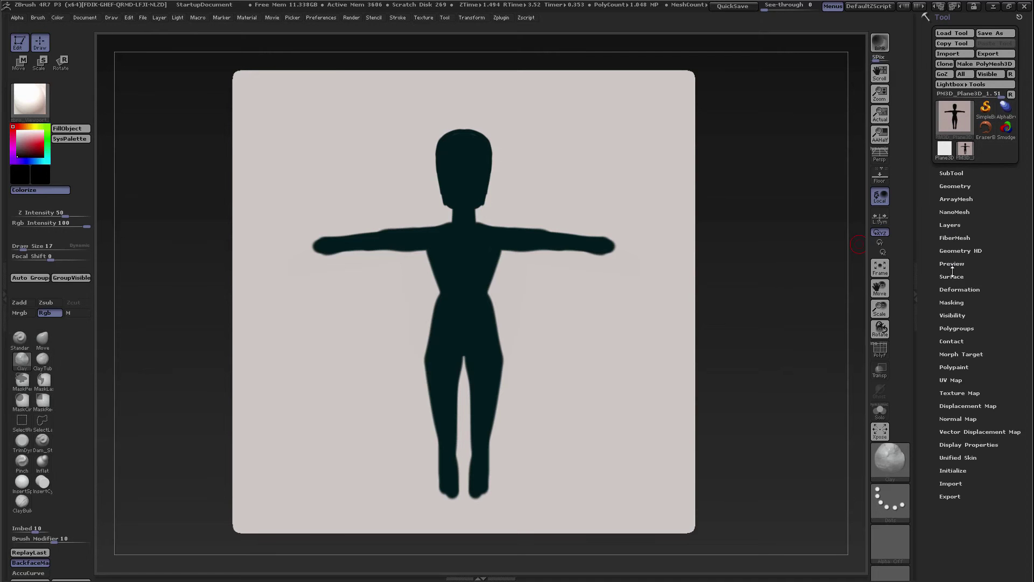
pyautogui.click(952, 302)
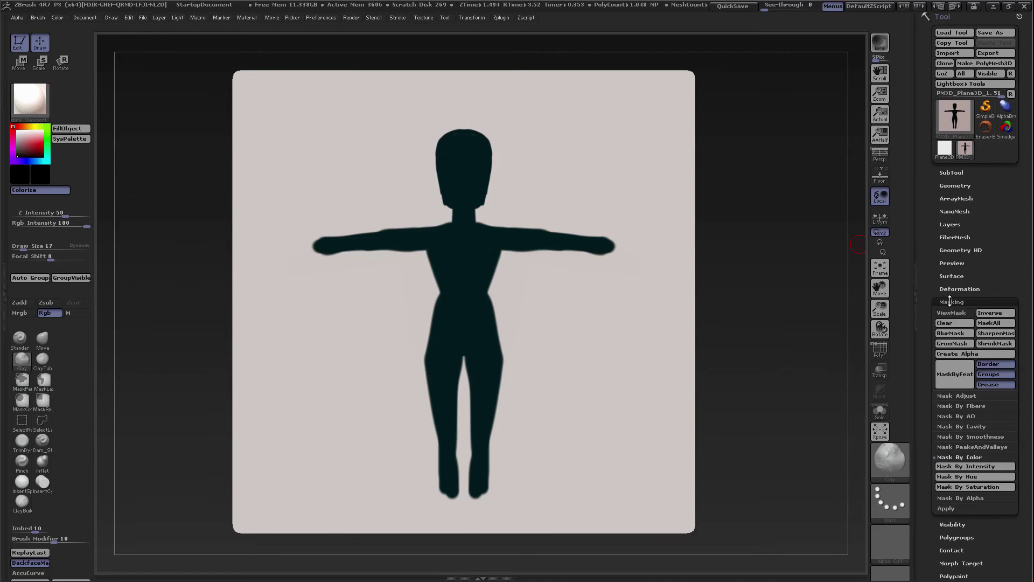
pyautogui.click(957, 466)
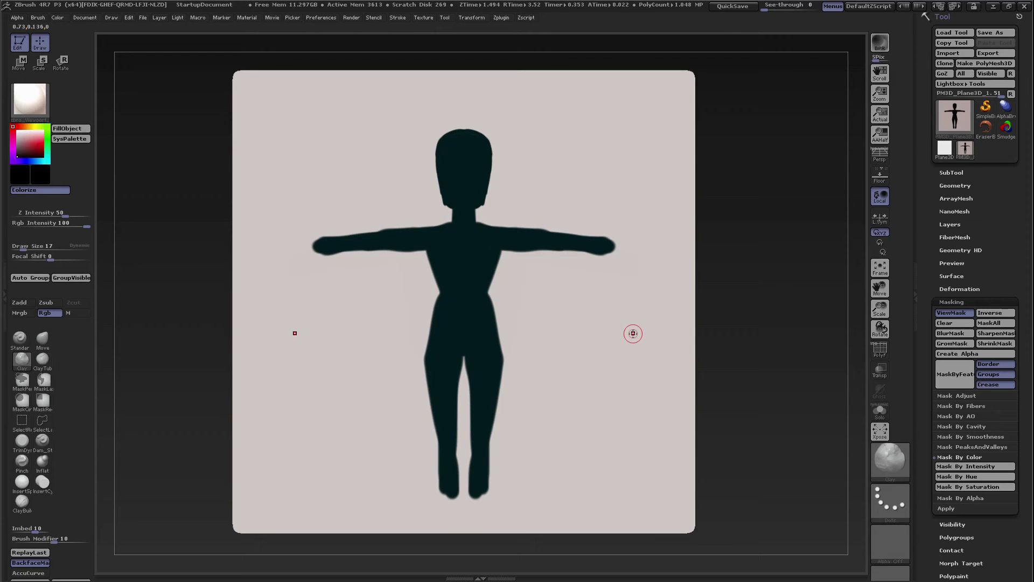
# Extract the masked figure as a new subtool with a thickness of 0.05, using white as the active color
pyautogui.click(949, 172)
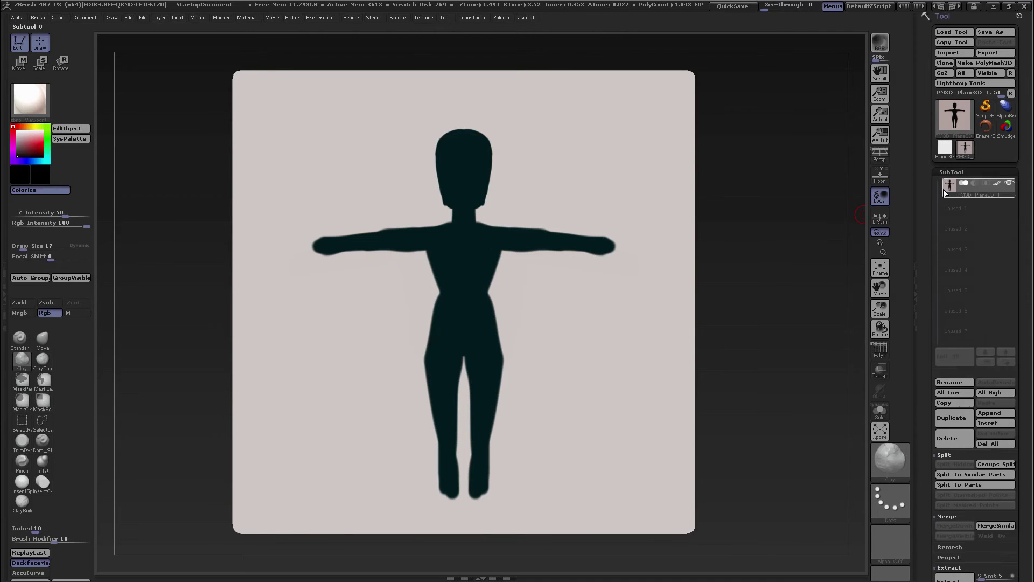
pyautogui.scroll(-5, 923, 274)
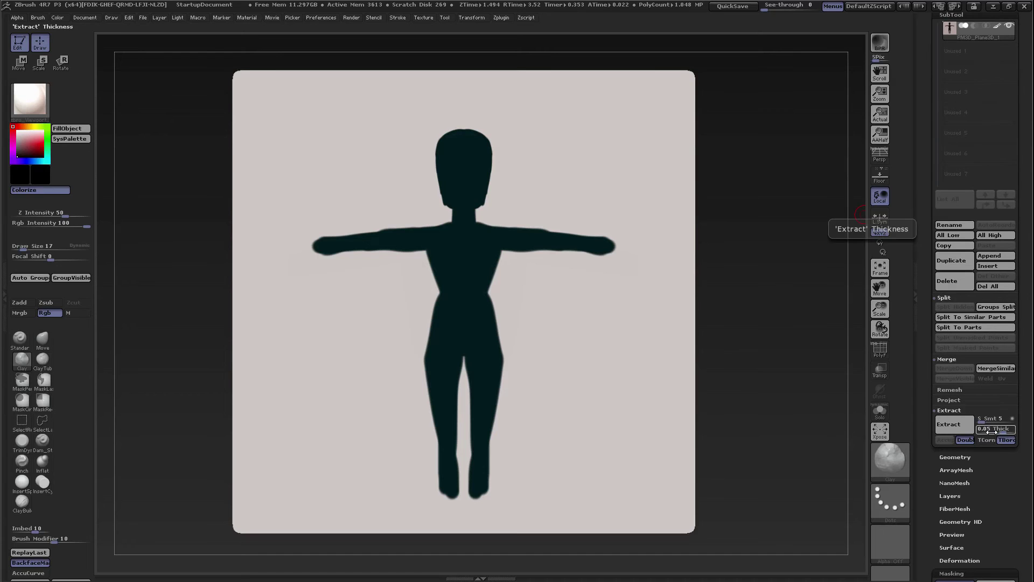
pyautogui.click(952, 424)
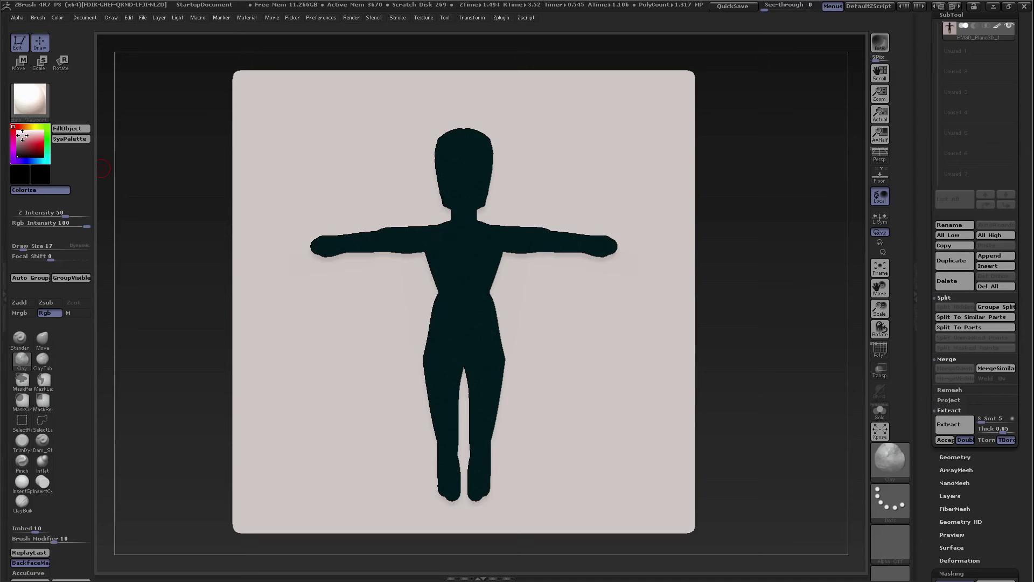
pyautogui.moveTo(20, 132); pyautogui.dragTo(12, 127)
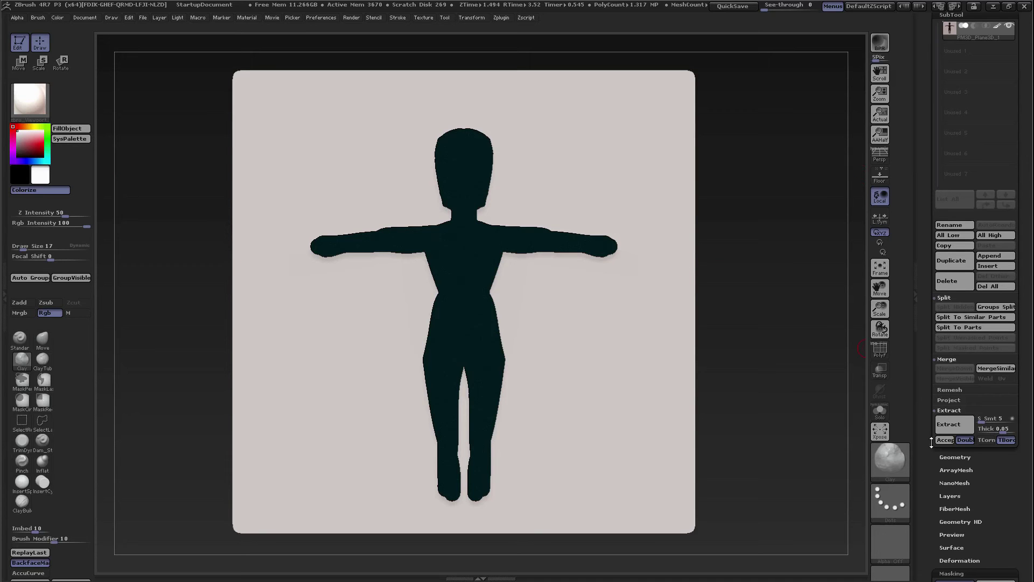
pyautogui.click(956, 424)
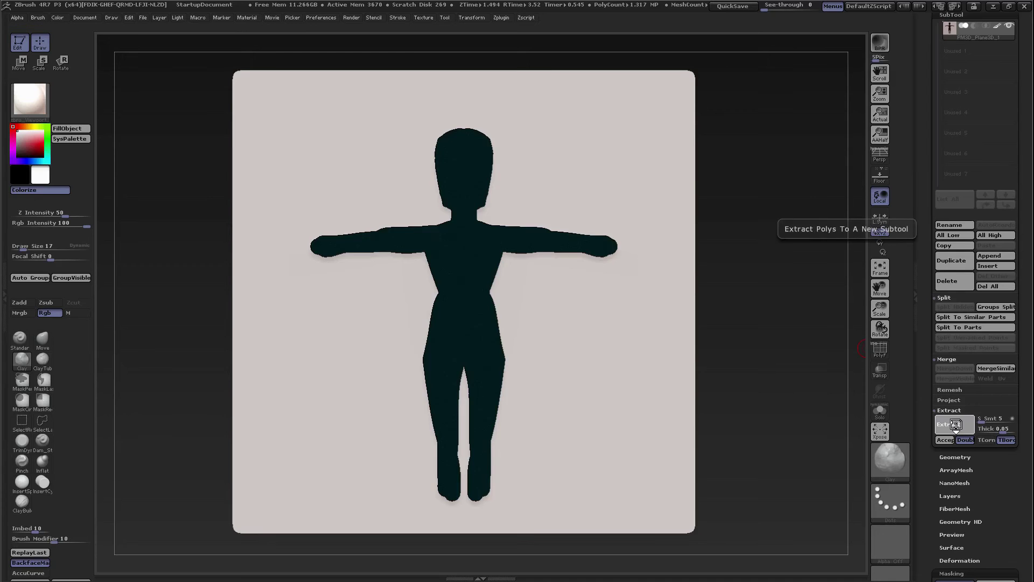
pyautogui.click(945, 442)
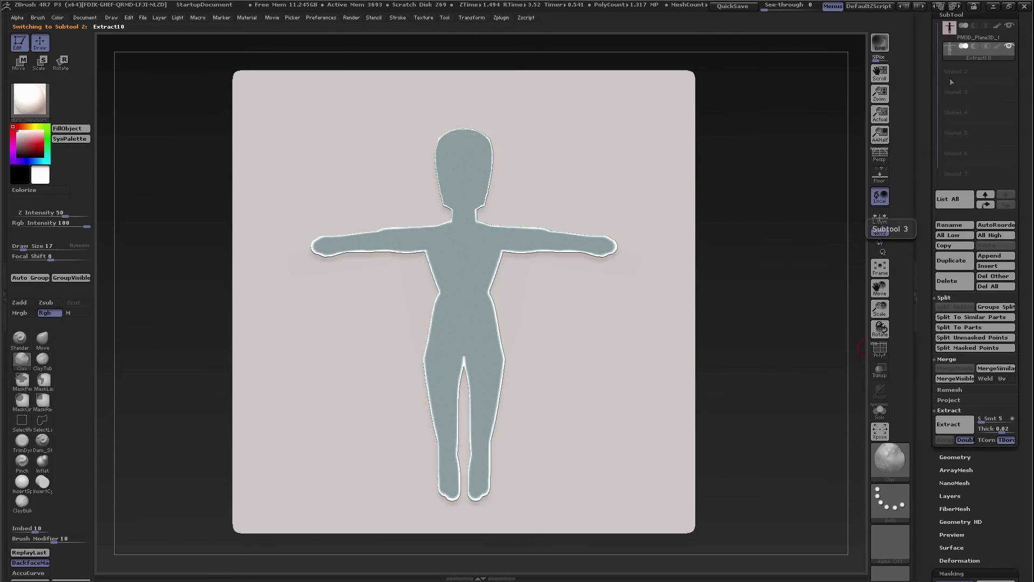
# Hide the plane subtool and show the extracted figure unmasked in grey
pyautogui.click(1010, 25)
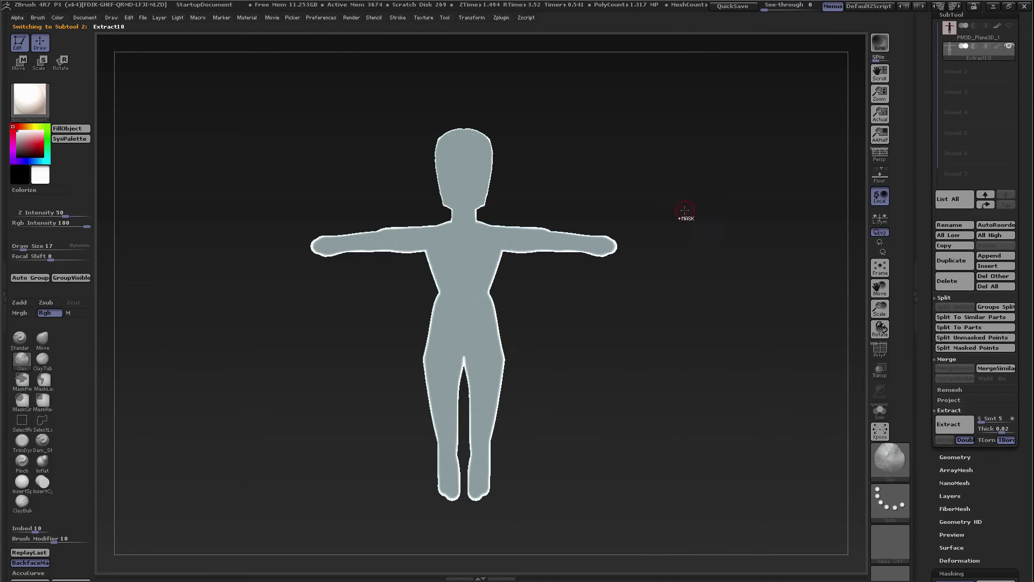
pyautogui.keyDown('ctrl'); pyautogui.moveTo(685, 211); pyautogui.dragTo(708, 271); pyautogui.keyUp('ctrl')
pyautogui.moveTo(33, 141); pyautogui.dragTo(20, 141)
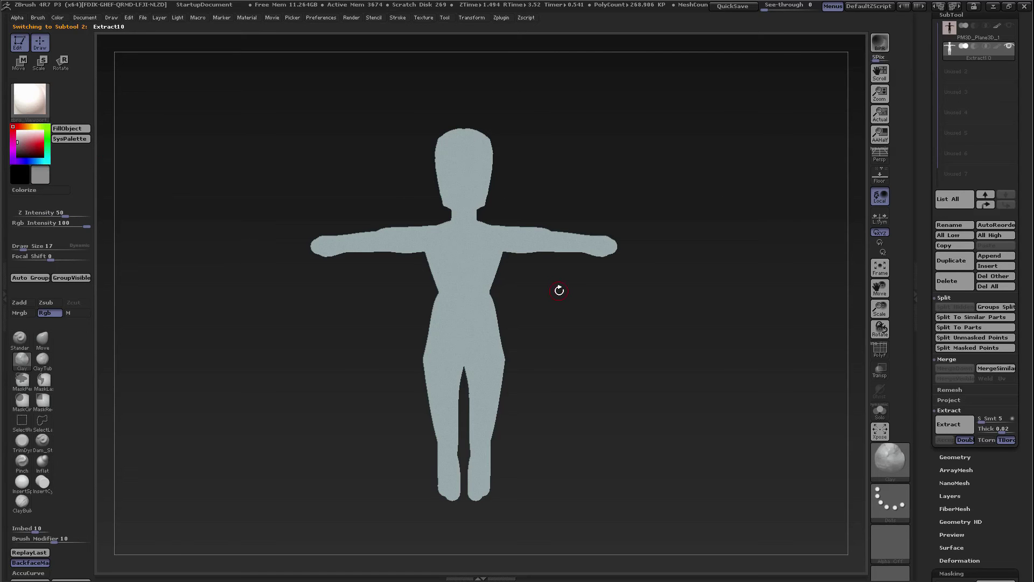
# Show the extracted figure's wireframe and retopologize it with ZRemesher at a target polygon count of 0.5
pyautogui.hotkey('shift', 'f')
pyautogui.moveTo(554, 289); pyautogui.dragTo(539, 270)
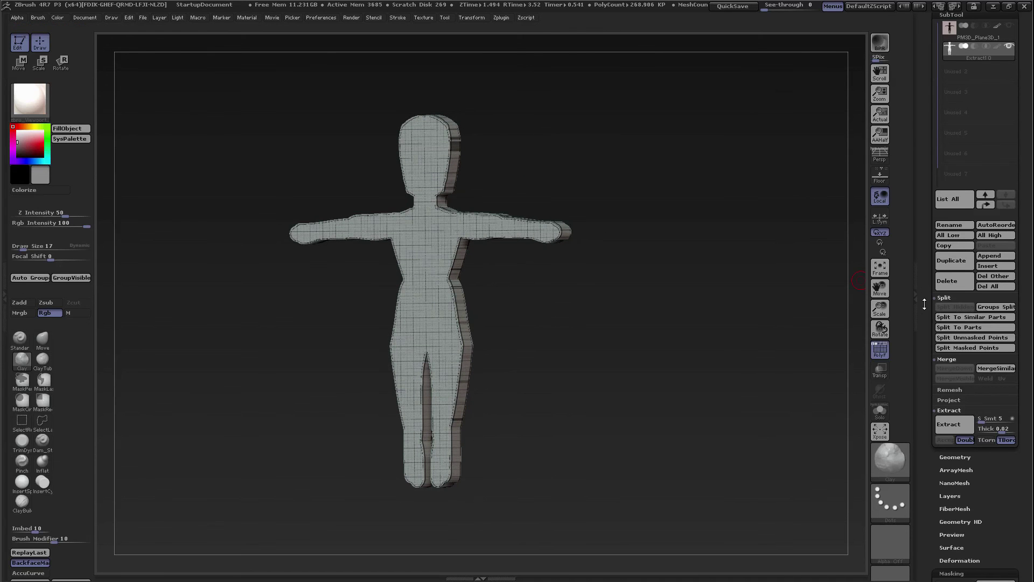
pyautogui.moveTo(923, 311); pyautogui.dragTo(924, 257)
pyautogui.moveTo(926, 306)
pyautogui.mouseDown()
pyautogui.moveTo(927, 380)
pyautogui.moveTo(926, 302)
pyautogui.mouseUp()
pyautogui.click(957, 372)
pyautogui.moveTo(922, 364); pyautogui.dragTo(924, 267)
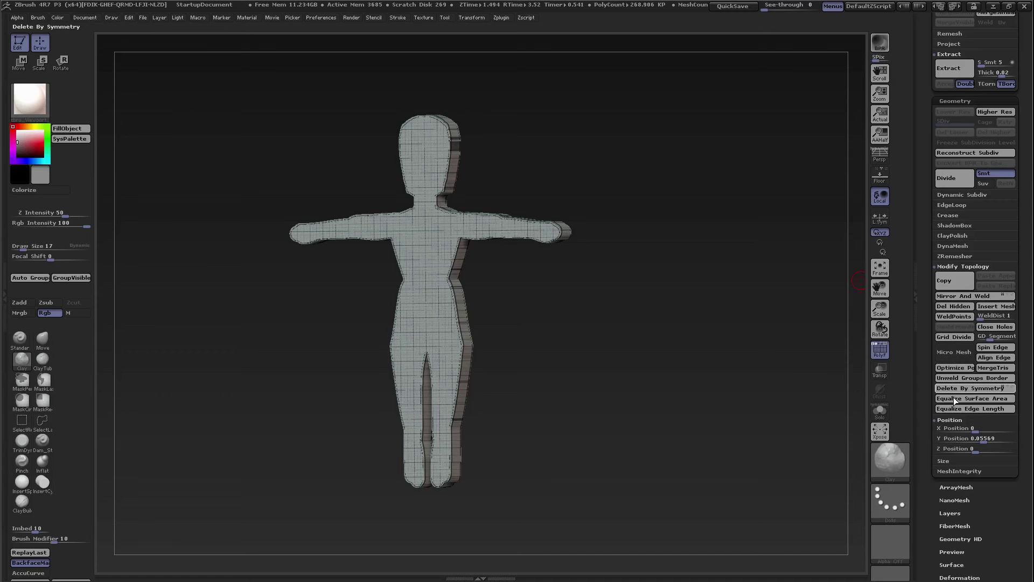
pyautogui.click(955, 257)
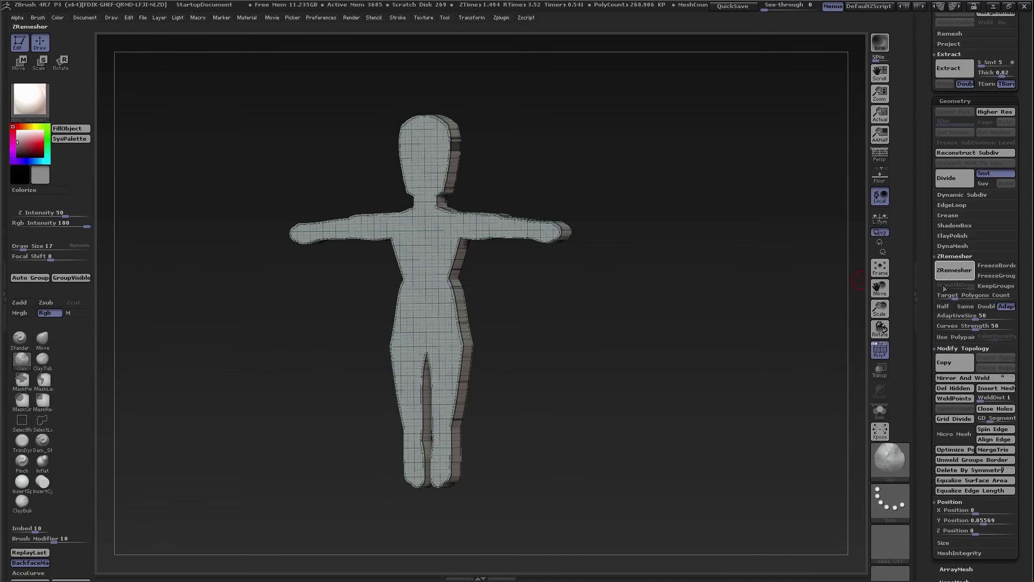
pyautogui.moveTo(949, 295); pyautogui.dragTo(943, 291)
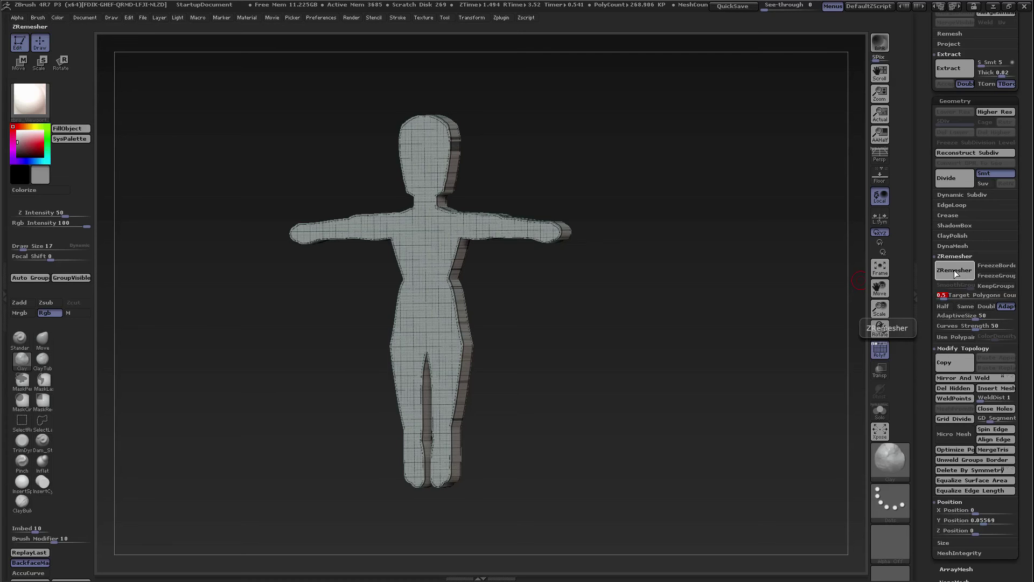
pyautogui.click(955, 272)
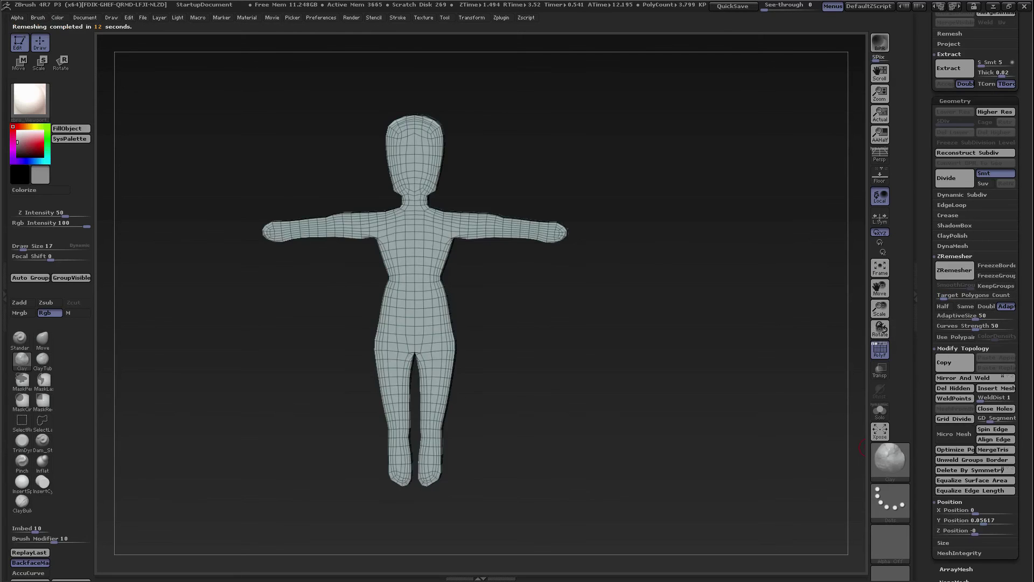
# Set the draw size to 54 and smooth the figure's head, neck and torso
pyautogui.moveTo(552, 324)
pyautogui.mouseDown()
pyautogui.moveTo(447, 326)
pyautogui.moveTo(541, 327)
pyautogui.moveTo(574, 302)
pyautogui.moveTo(570, 310)
pyautogui.moveTo(567, 299)
pyautogui.moveTo(547, 306)
pyautogui.moveTo(563, 293)
pyautogui.mouseUp()
pyautogui.press('space')
pyautogui.moveTo(458, 139)
pyautogui.keyDown('shift'); pyautogui.mouseDown()
pyautogui.moveTo(480, 321)
pyautogui.moveTo(463, 265)
pyautogui.mouseUp(); pyautogui.keyUp('shift')
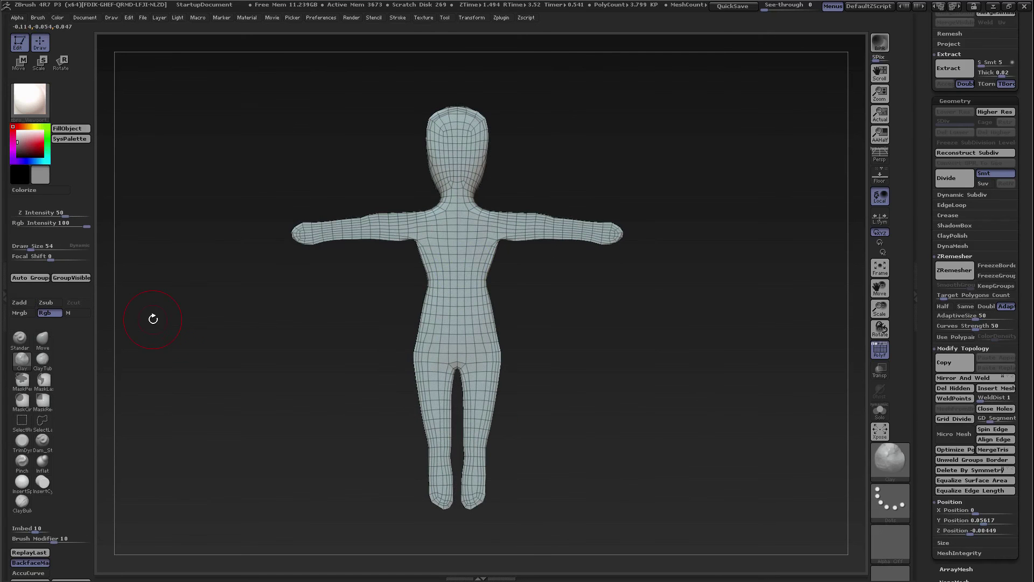
# Switch the Clay brush from Rgb to Zadd and build up volume on the figure's head, chest and hips
pyautogui.click(44, 312)
pyautogui.click(23, 304)
pyautogui.moveTo(478, 238)
pyautogui.mouseDown()
pyautogui.moveTo(448, 233)
pyautogui.moveTo(463, 315)
pyautogui.mouseUp()
pyautogui.moveTo(451, 155); pyautogui.dragTo(456, 166)
pyautogui.moveTo(457, 254); pyautogui.dragTo(450, 247, button='right')
pyautogui.moveTo(450, 220); pyautogui.dragTo(455, 261)
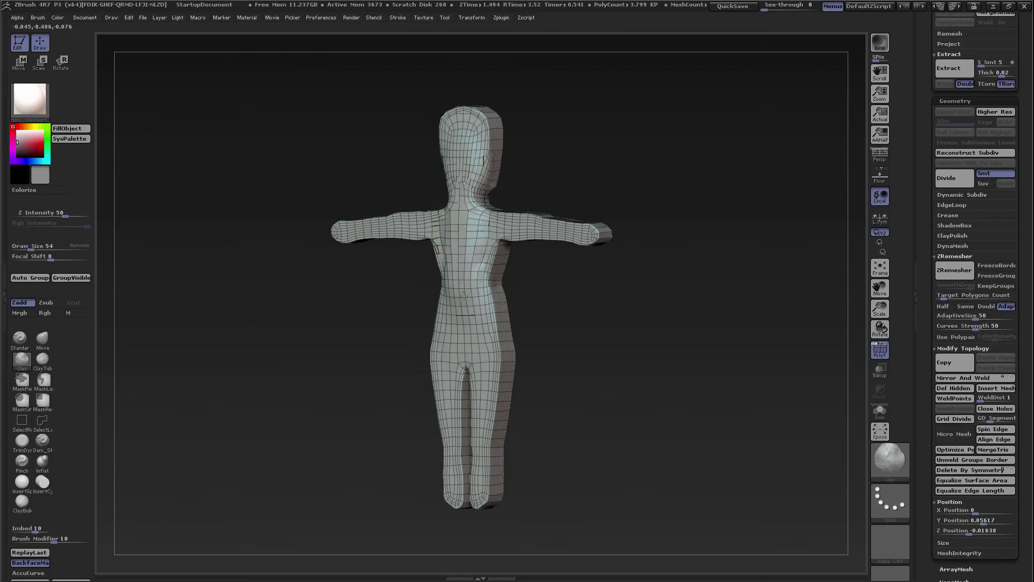
pyautogui.moveTo(447, 229); pyautogui.dragTo(465, 231, button='right')
pyautogui.moveTo(457, 145)
pyautogui.mouseDown()
pyautogui.moveTo(454, 134)
pyautogui.moveTo(465, 149)
pyautogui.mouseUp()
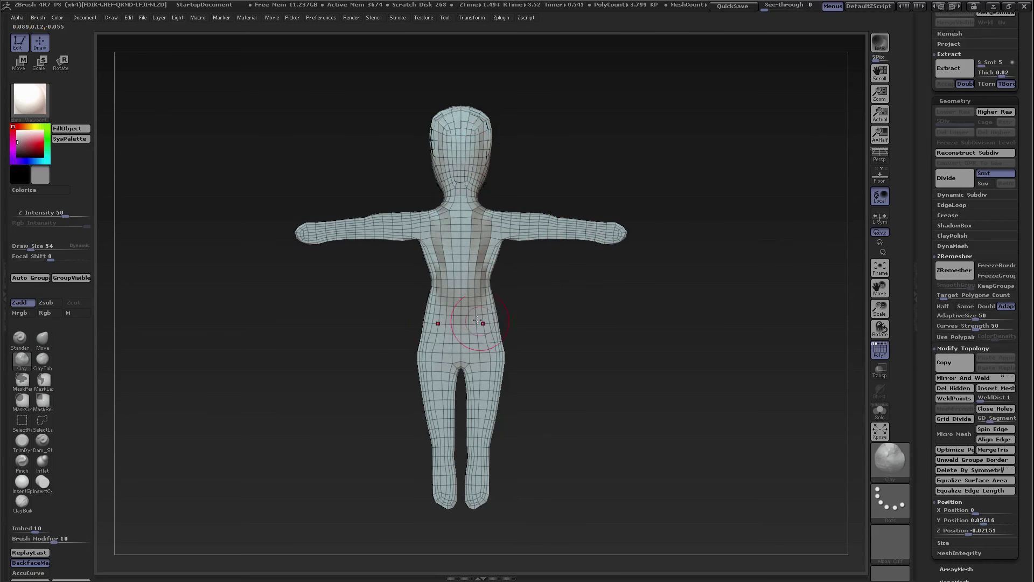
pyautogui.moveTo(459, 274)
pyautogui.mouseDown()
pyautogui.moveTo(460, 328)
pyautogui.moveTo(481, 310)
pyautogui.moveTo(479, 345)
pyautogui.mouseUp()
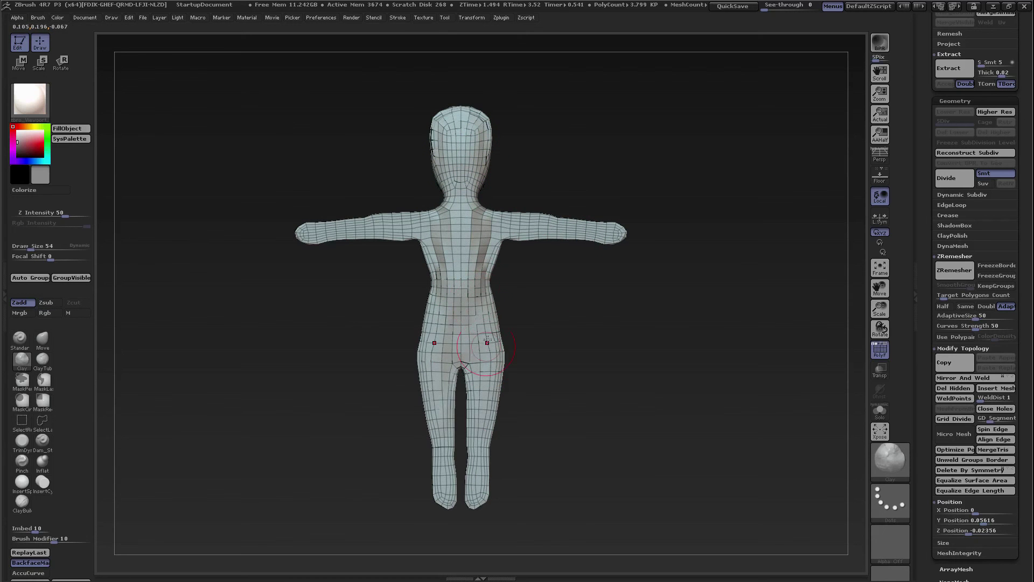
# Smooth the figure's head, torso, arms and legs to round off the blocky edges
pyautogui.moveTo(480, 287); pyautogui.dragTo(465, 297, button='right')
pyautogui.moveTo(484, 299)
pyautogui.keyDown('shift'); pyautogui.mouseDown()
pyautogui.moveTo(496, 264)
pyautogui.moveTo(495, 480)
pyautogui.mouseUp(); pyautogui.keyUp('shift')
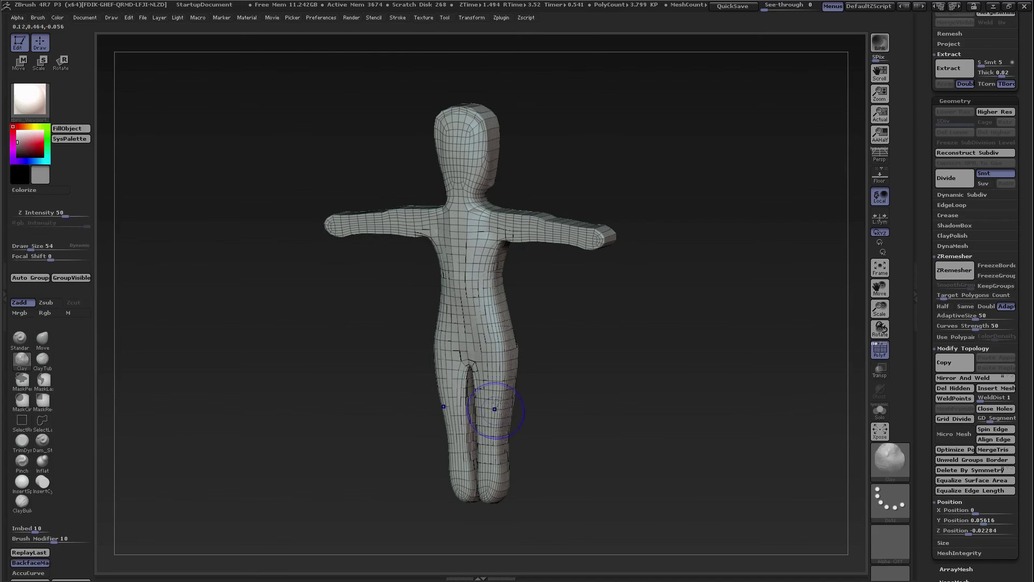
pyautogui.moveTo(495, 374)
pyautogui.keyDown('shift'); pyautogui.mouseDown()
pyautogui.moveTo(496, 230)
pyautogui.moveTo(592, 237)
pyautogui.moveTo(458, 216)
pyautogui.mouseUp(); pyautogui.keyUp('shift')
pyautogui.keyDown('shift'); pyautogui.moveTo(463, 172); pyautogui.dragTo(468, 124); pyautogui.keyUp('shift')
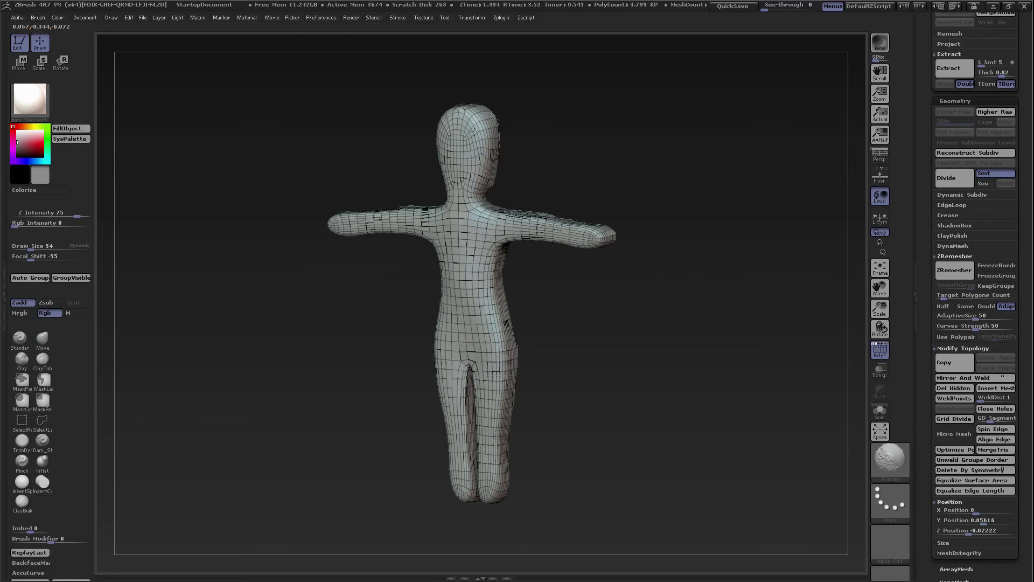
pyautogui.moveTo(469, 124)
pyautogui.keyDown('shift'); pyautogui.mouseDown()
pyautogui.moveTo(474, 167)
pyautogui.moveTo(490, 134)
pyautogui.moveTo(495, 226)
pyautogui.moveTo(512, 243)
pyautogui.moveTo(535, 477)
pyautogui.mouseUp(); pyautogui.keyUp('shift')
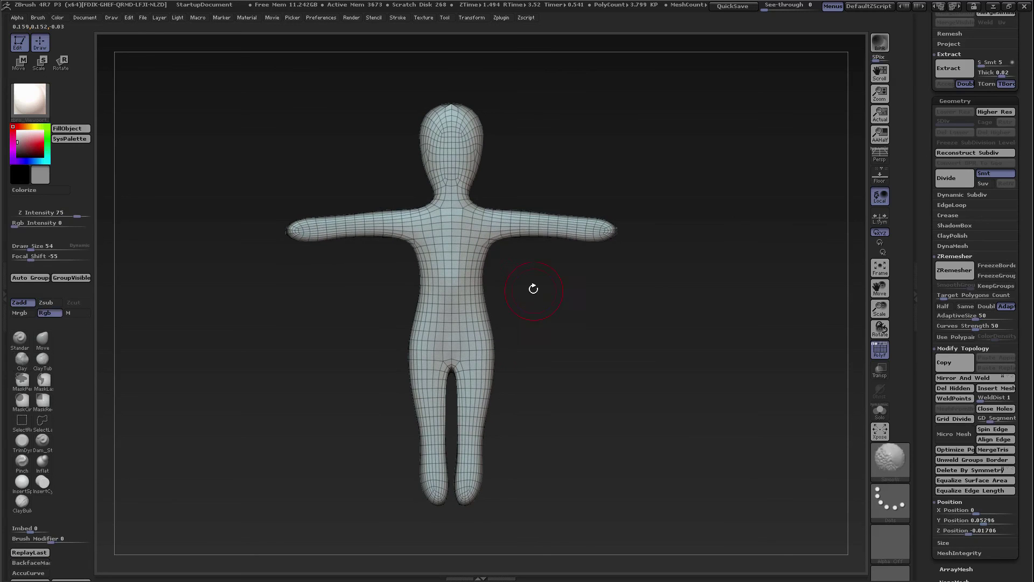
# Unhide the plane subtool with the painted reference behind the figure
pyautogui.moveTo(533, 288); pyautogui.dragTo(603, 273)
pyautogui.moveTo(925, 149); pyautogui.dragTo(929, 291)
pyautogui.click(951, 201)
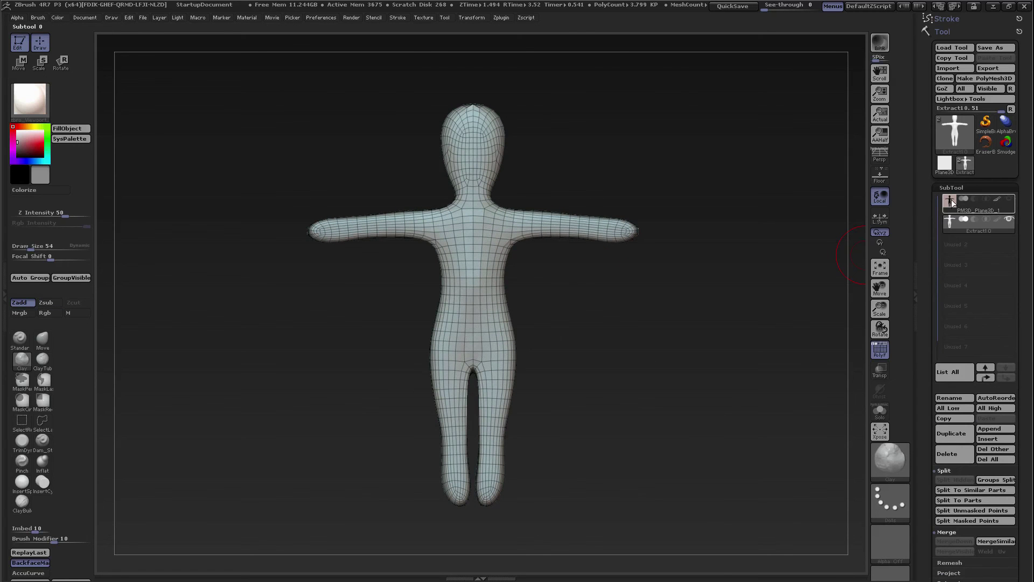
pyautogui.click(1010, 199)
pyautogui.press('shift')
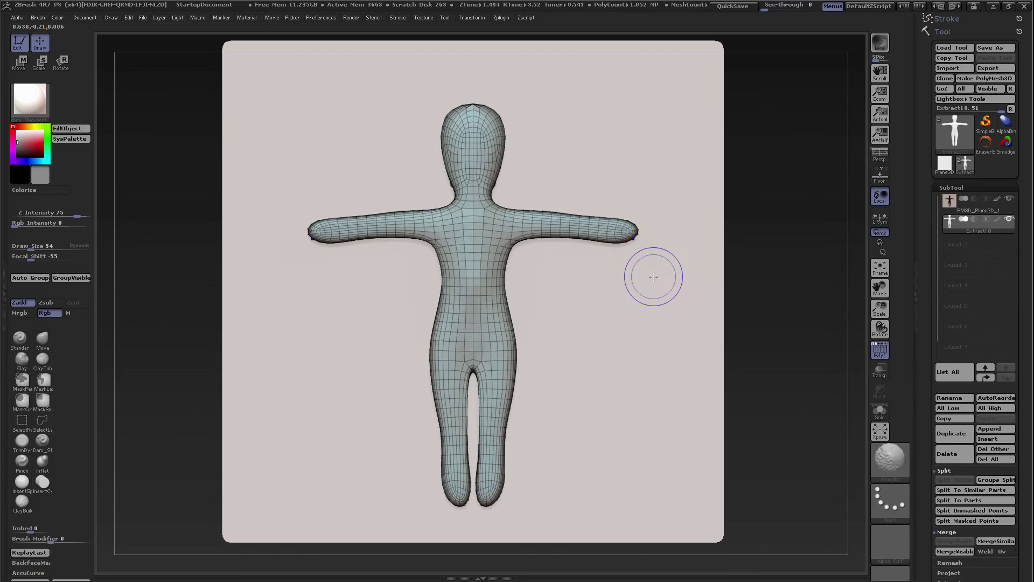
# Clear the plane's mask and move the whole plane back behind the figure by about 0.58 units with the transpose line
pyautogui.moveTo(644, 272); pyautogui.dragTo(568, 274)
pyautogui.moveTo(701, 268); pyautogui.dragTo(667, 247)
pyautogui.press('w')
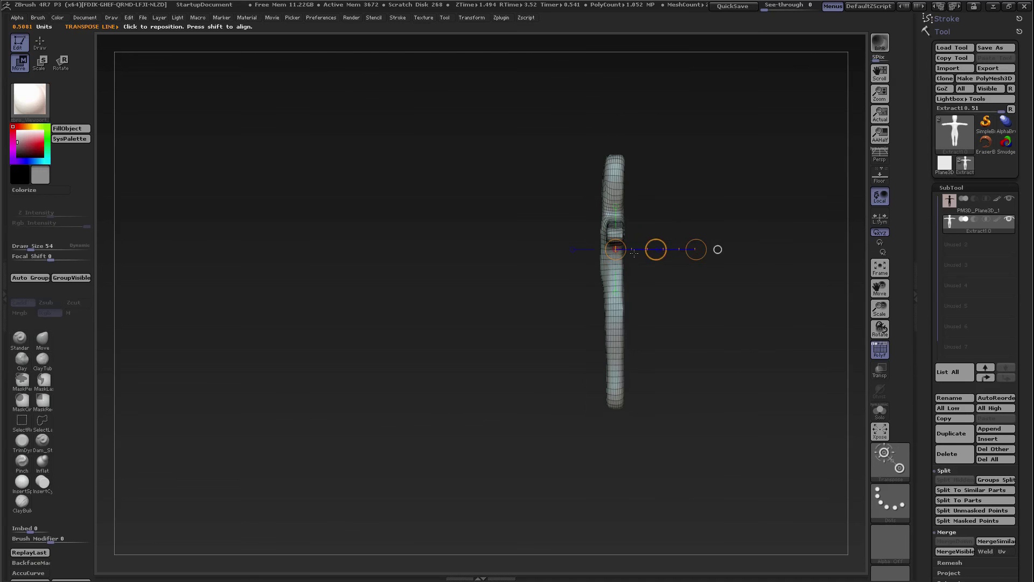
pyautogui.moveTo(617, 280); pyautogui.dragTo(717, 278)
pyautogui.click(951, 202)
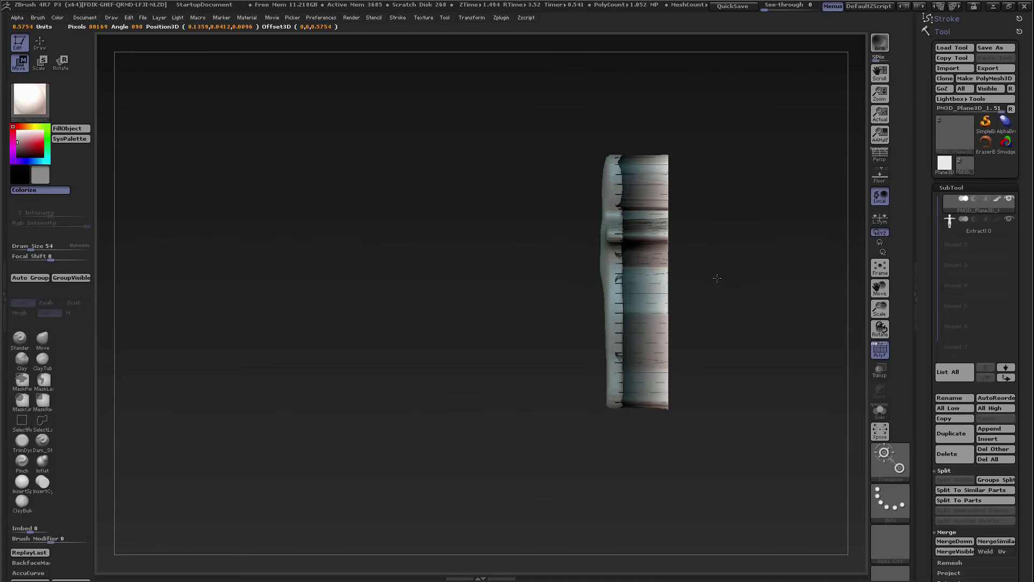
pyautogui.hotkey('ctrl', 'z')
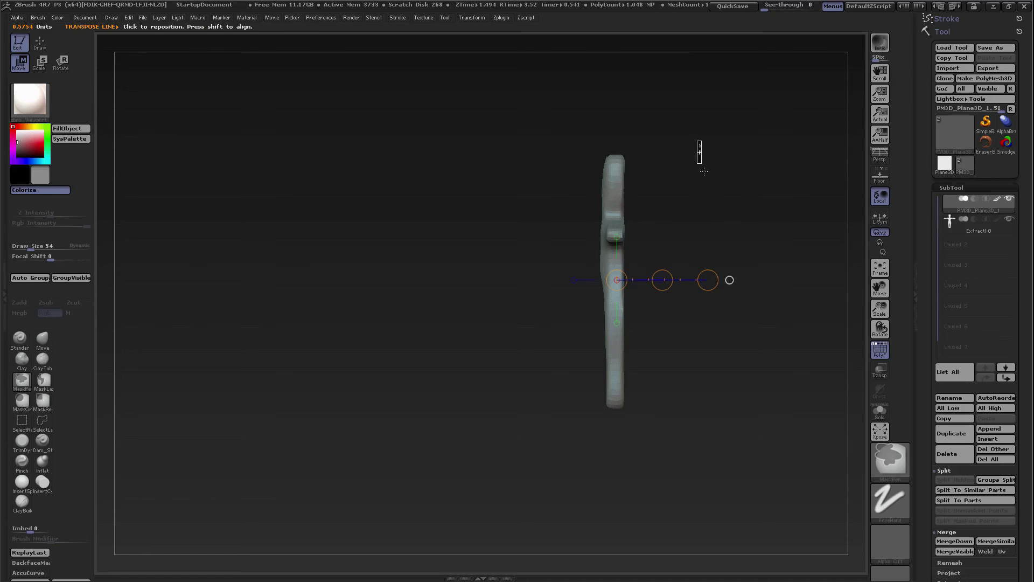
pyautogui.keyDown('ctrl'); pyautogui.moveTo(704, 171); pyautogui.dragTo(776, 208); pyautogui.keyUp('ctrl')
pyautogui.moveTo(663, 280); pyautogui.dragTo(726, 279)
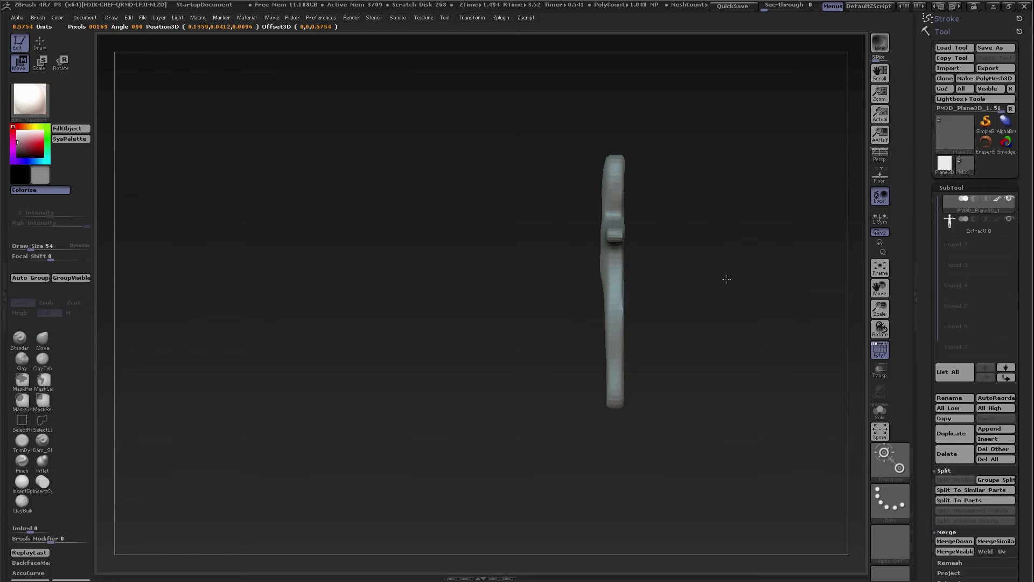
pyautogui.moveTo(638, 304)
pyautogui.mouseDown(button='right')
pyautogui.moveTo(709, 326)
pyautogui.moveTo(719, 318)
pyautogui.moveTo(629, 313)
pyautogui.mouseUp(button='right')
pyautogui.press('q')
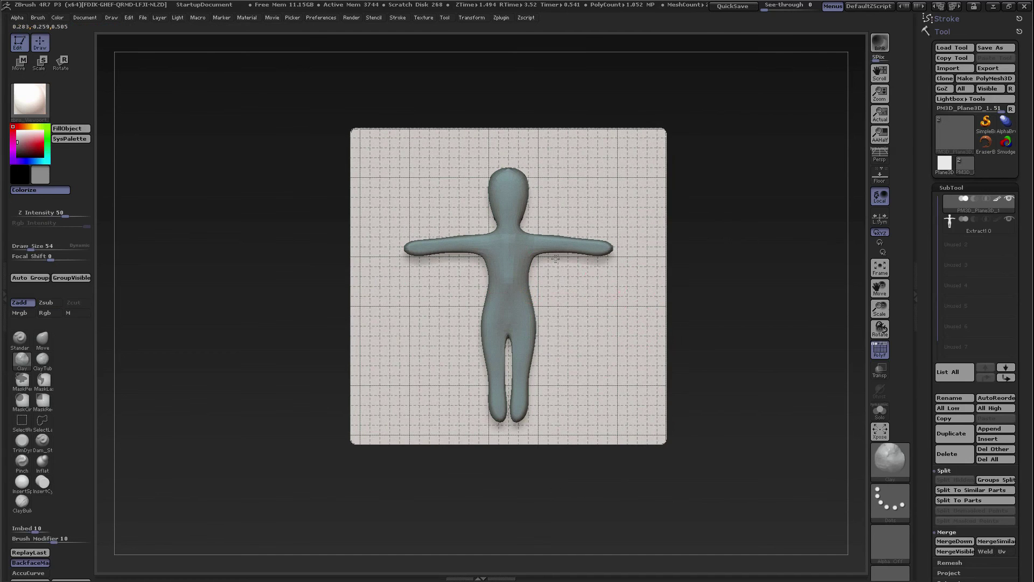
# Turn off the polyframe display, select the extracted figure subtool and reshape its shoulder line with the Move brush to follow the silhouette
pyautogui.press('f')
pyautogui.hotkey('shift', 'f')
pyautogui.moveTo(574, 287)
pyautogui.keyDown('alt'); pyautogui.mouseDown(button='right')
pyautogui.moveTo(564, 266)
pyautogui.moveTo(548, 289)
pyautogui.moveTo(587, 277)
pyautogui.mouseUp(button='right'); pyautogui.keyUp('alt')
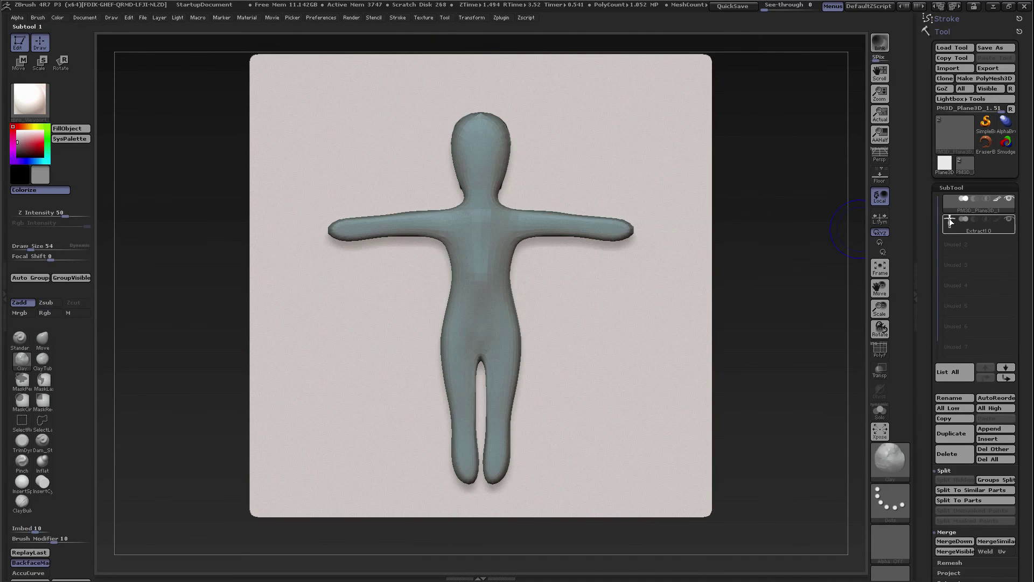
pyautogui.click(950, 219)
pyautogui.click(43, 340)
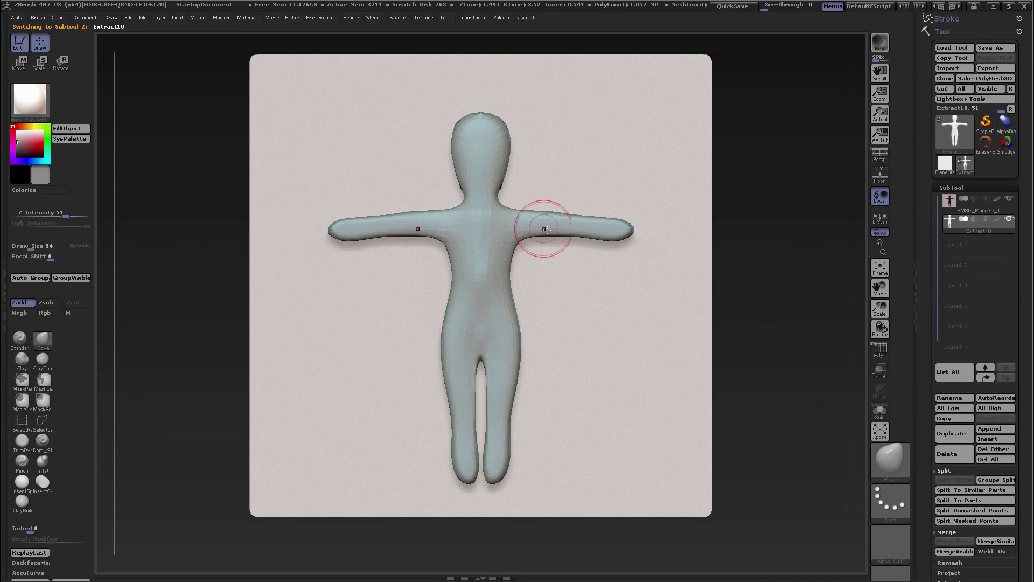
pyautogui.moveTo(545, 216); pyautogui.dragTo(538, 212)
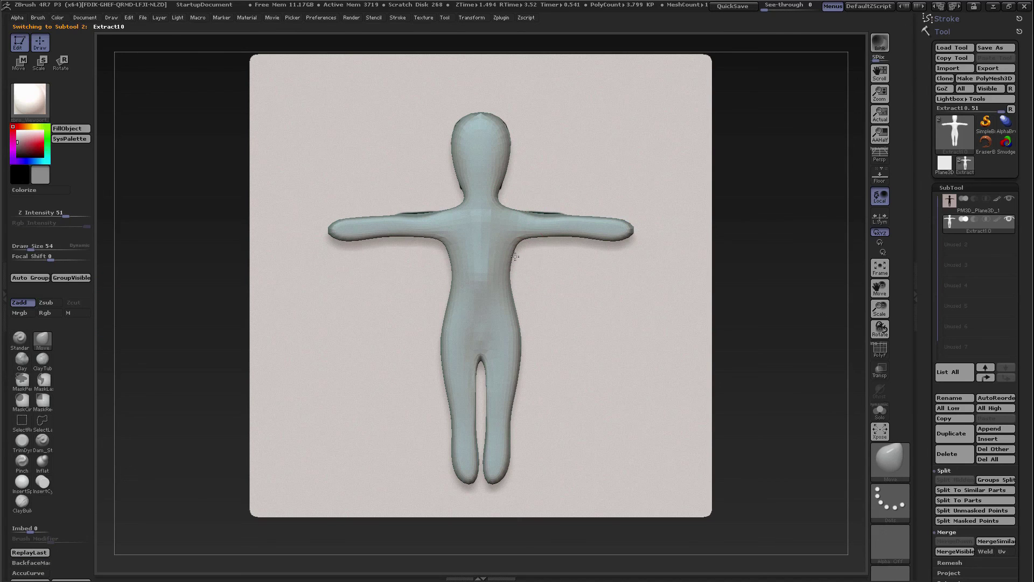
# Enlarge the Move brush to size 73, adjust the waist and torso contour against the silhouette, and smooth the forearms
pyautogui.press('space')
pyautogui.moveTo(512, 293); pyautogui.dragTo(512, 306)
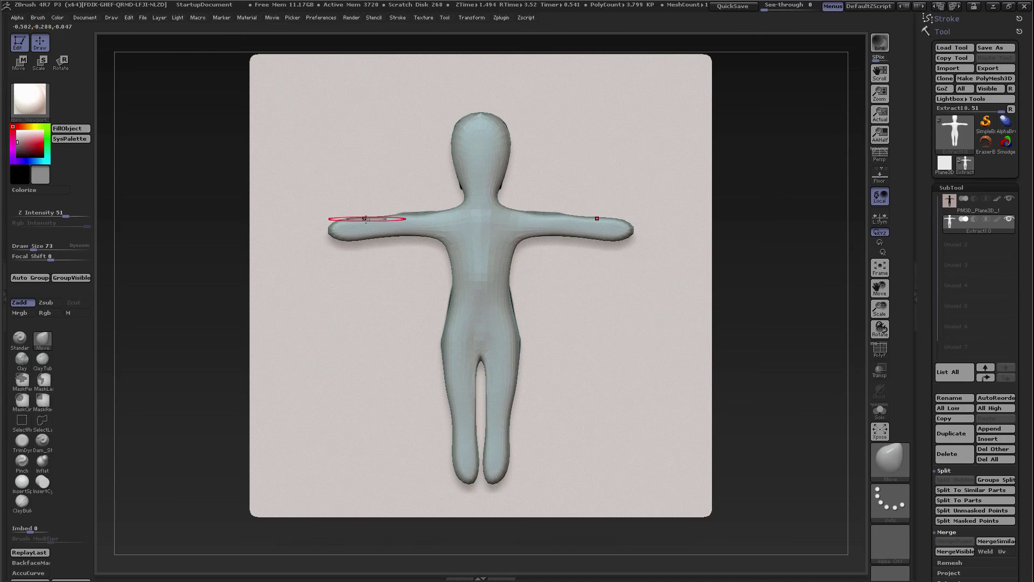
pyautogui.press('shift')
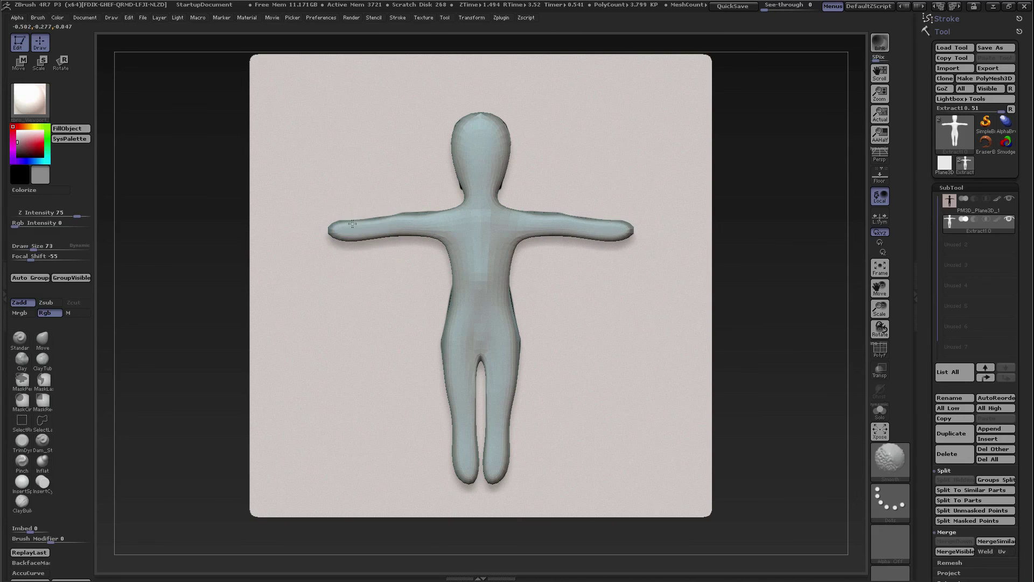
pyautogui.keyDown('shift'); pyautogui.moveTo(352, 223); pyautogui.dragTo(368, 227); pyautogui.keyUp('shift')
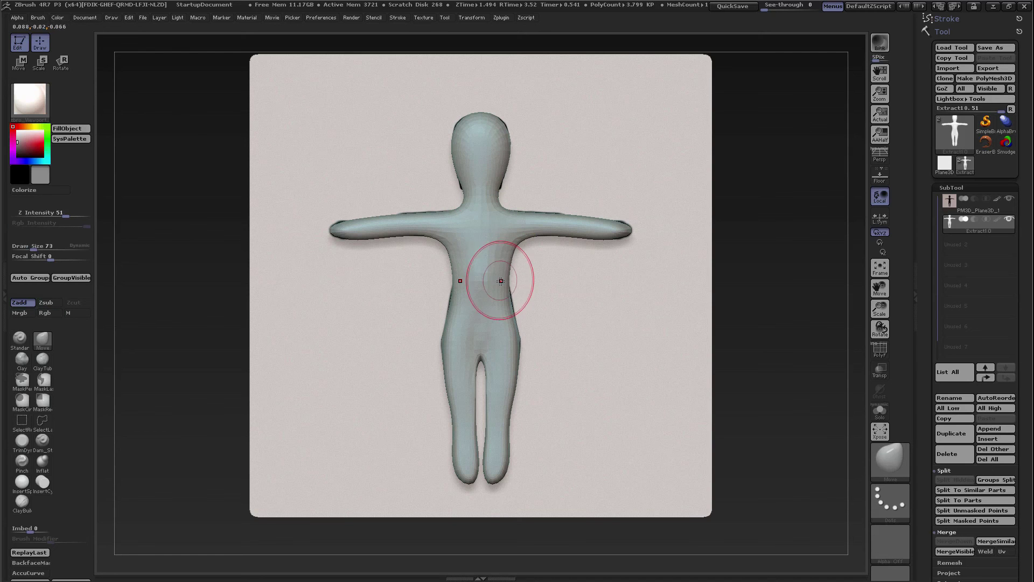
pyautogui.moveTo(527, 321); pyautogui.dragTo(513, 274)
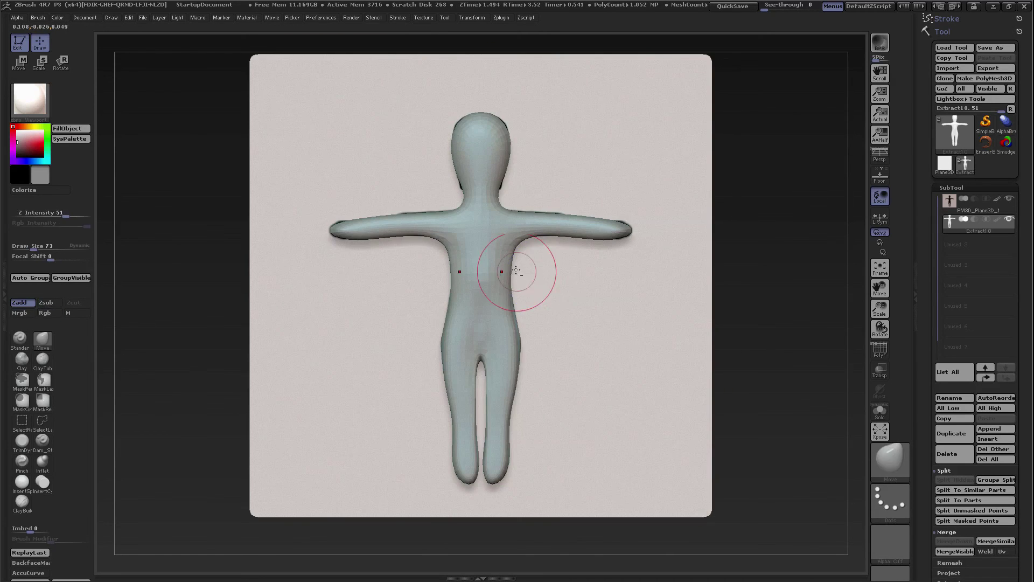
# Select the plane subtool and hide the extracted figure to examine the painted silhouette from the front
pyautogui.moveTo(516, 271)
pyautogui.keyDown('ctrl'); pyautogui.mouseDown(button='right')
pyautogui.moveTo(501, 245)
pyautogui.moveTo(521, 261)
pyautogui.mouseUp(button='right'); pyautogui.keyUp('ctrl')
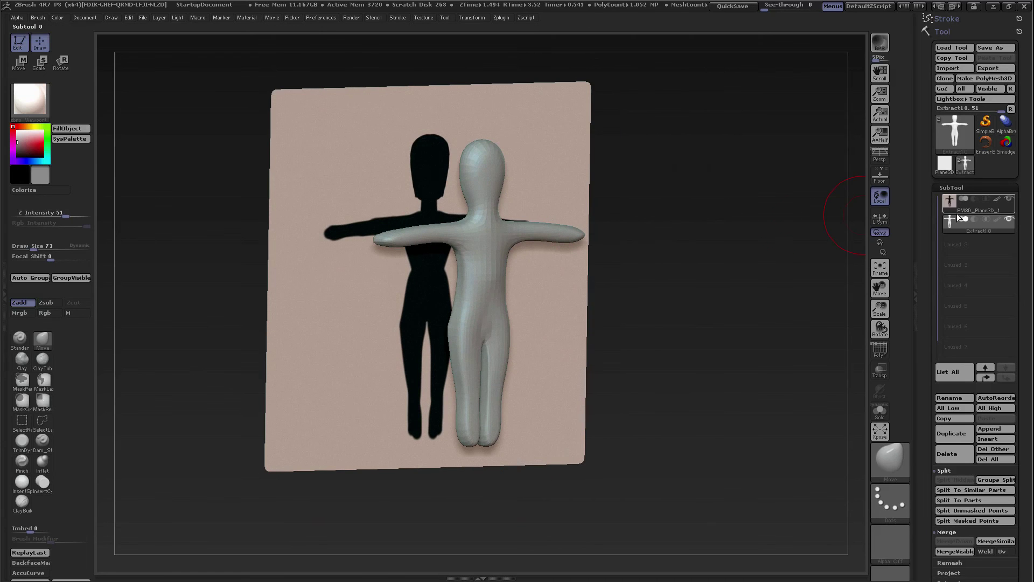
pyautogui.click(950, 202)
pyautogui.click(1010, 219)
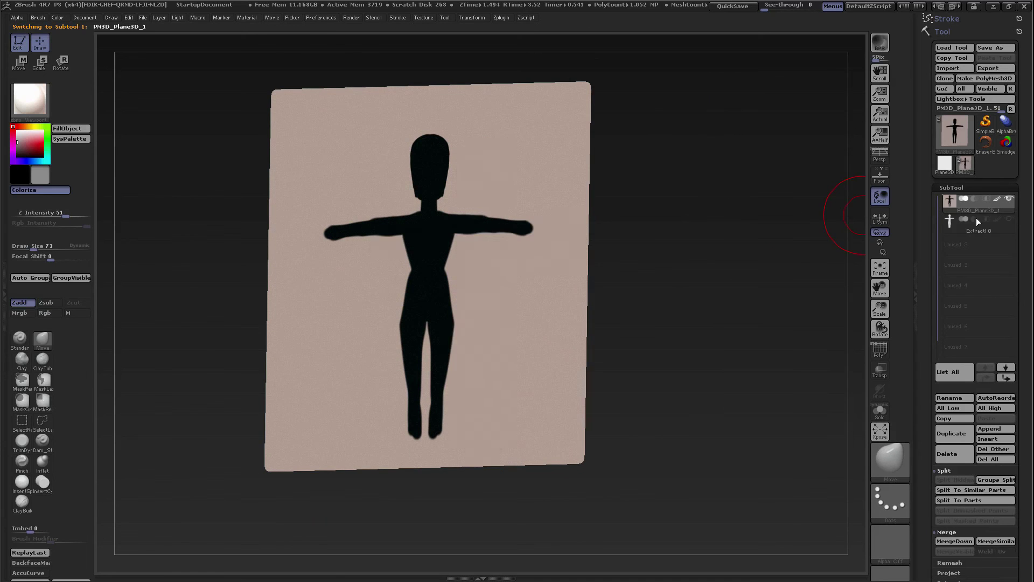
pyautogui.moveTo(615, 286); pyautogui.dragTo(520, 263)
pyautogui.moveTo(485, 241)
pyautogui.keyDown('alt'); pyautogui.mouseDown(button='right')
pyautogui.moveTo(531, 244)
pyautogui.moveTo(468, 247)
pyautogui.moveTo(466, 256)
pyautogui.mouseUp(button='right'); pyautogui.keyUp('alt')
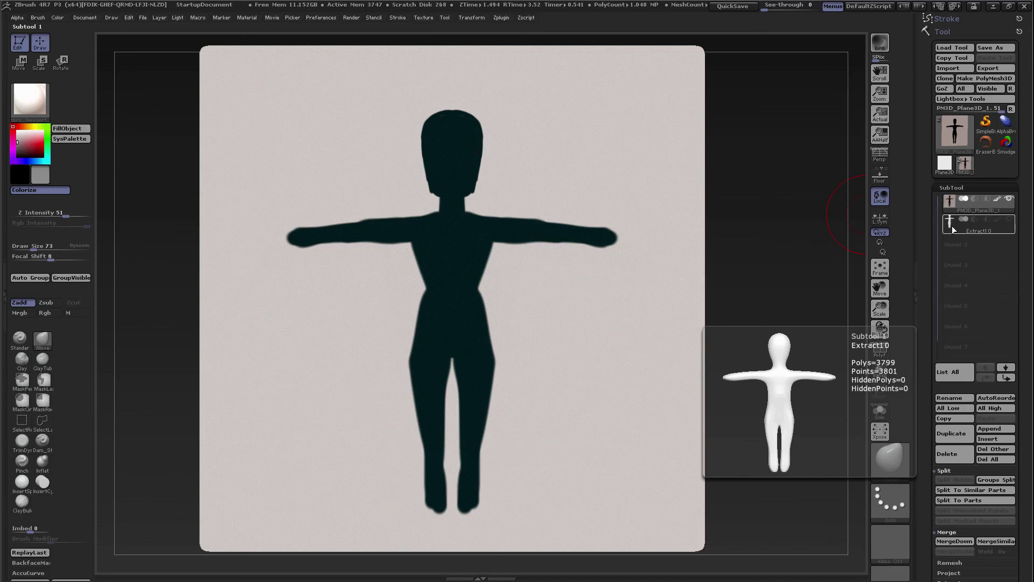
# Show and select the extracted figure subtool again, and hide the plane
pyautogui.click(994, 225)
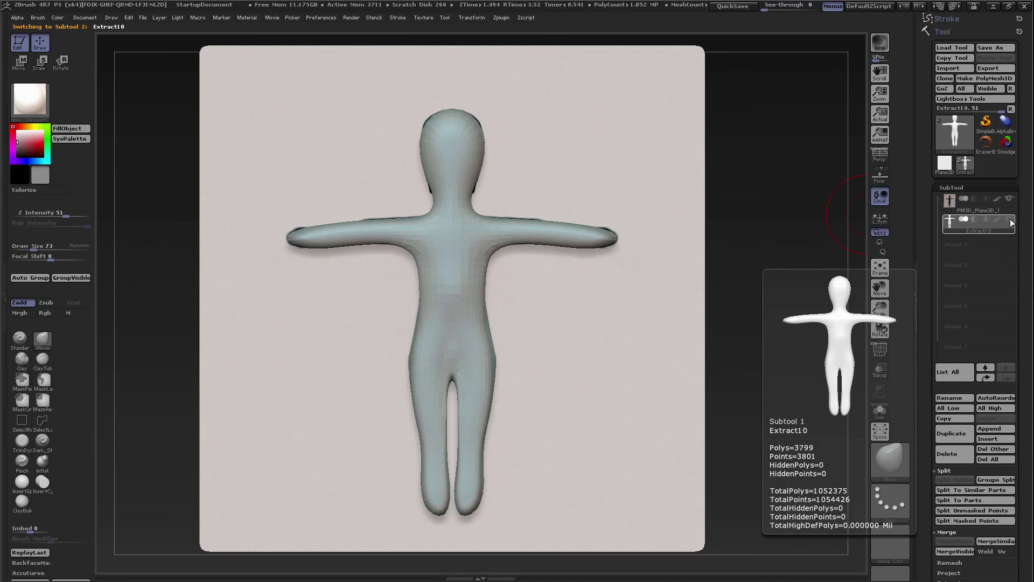
pyautogui.click(1010, 199)
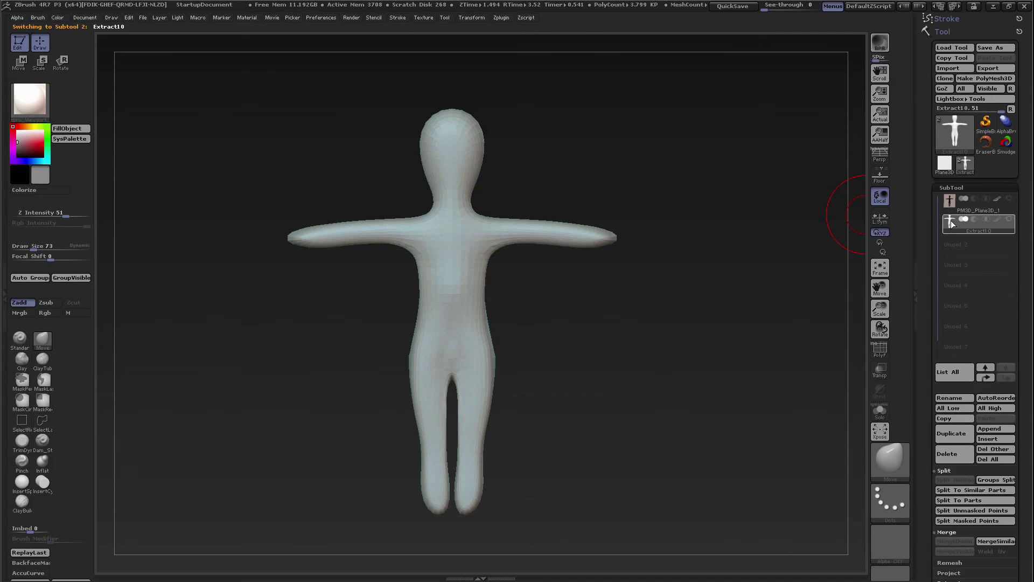
# Bend the figure's side profile into a natural body curve using the Move brush at size 169, shifting the torso and head
pyautogui.moveTo(645, 267)
pyautogui.mouseDown()
pyautogui.moveTo(500, 260)
pyautogui.moveTo(544, 253)
pyautogui.moveTo(479, 288)
pyautogui.mouseUp()
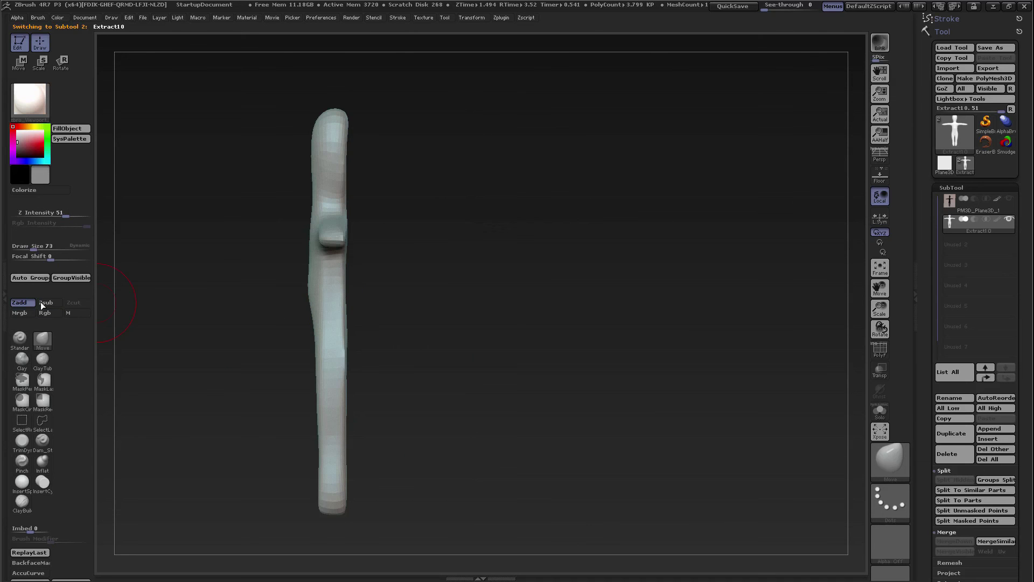
pyautogui.click(44, 339)
pyautogui.press('space')
pyautogui.moveTo(350, 298)
pyautogui.mouseDown()
pyautogui.moveTo(360, 300)
pyautogui.moveTo(346, 299)
pyautogui.mouseUp()
pyautogui.moveTo(334, 263); pyautogui.dragTo(329, 262)
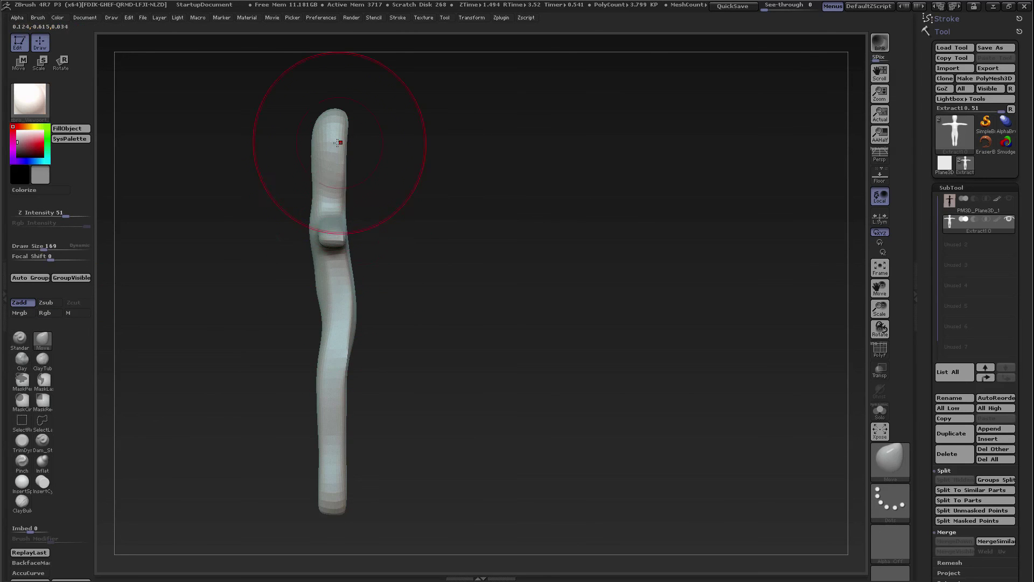
pyautogui.keyDown('shift'); pyautogui.moveTo(340, 145); pyautogui.dragTo(337, 178); pyautogui.keyUp('shift')
pyautogui.moveTo(337, 286)
pyautogui.mouseDown()
pyautogui.moveTo(385, 307)
pyautogui.moveTo(519, 293)
pyautogui.mouseUp()
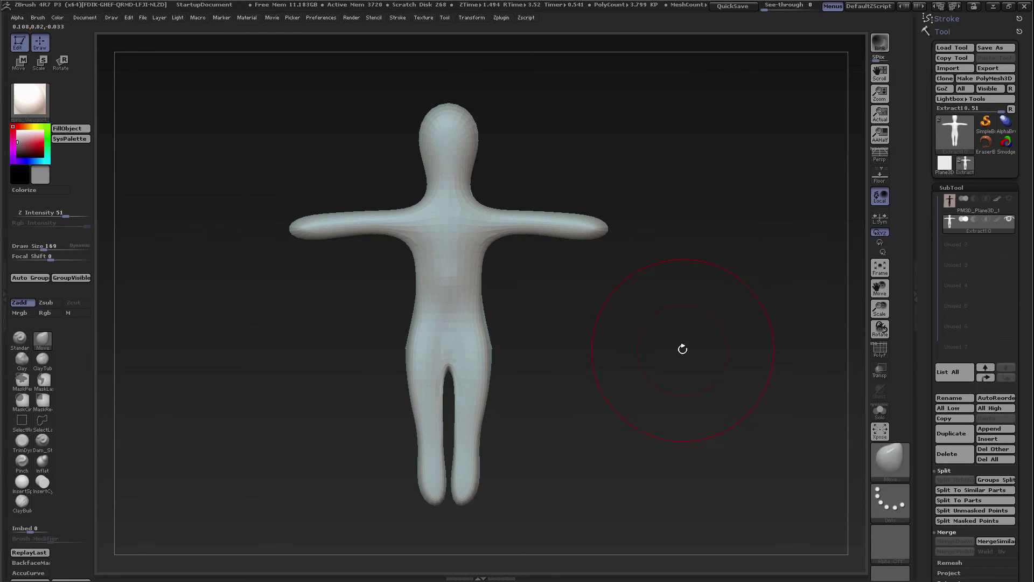